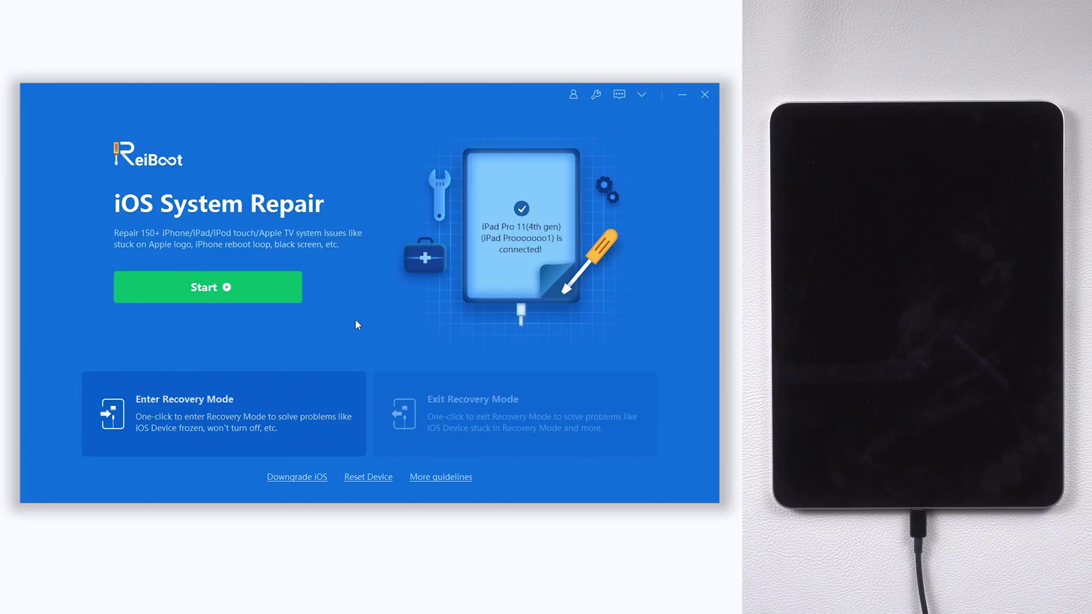
Start iOS system repair with Standard Repair and download the iPadOS 16.3 firmware package.
{"action": "left_click", "coordinate": [270, 302]}
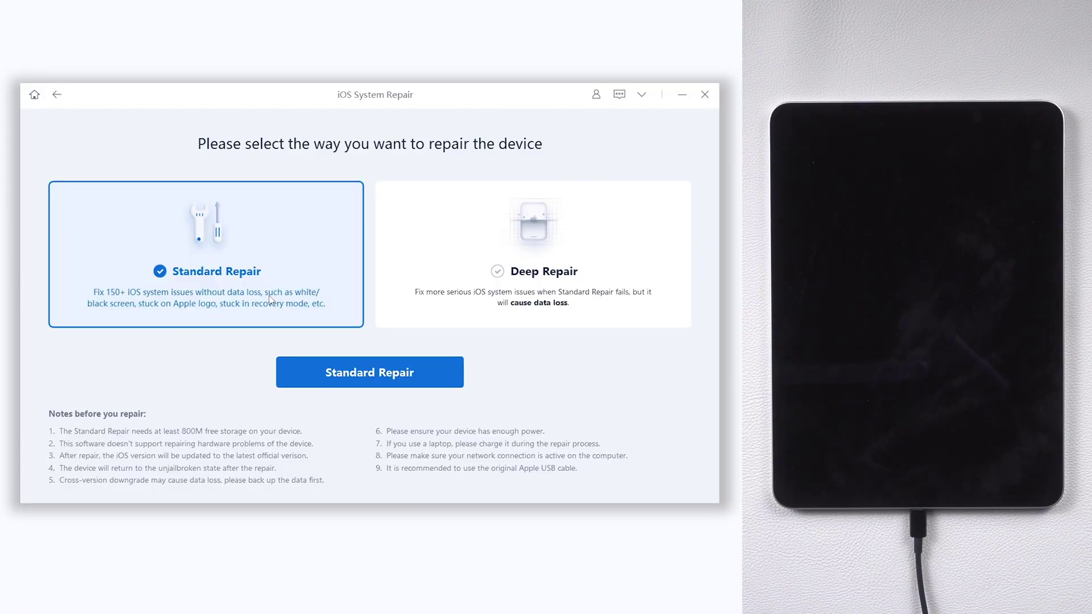
{"action": "left_click", "coordinate": [298, 371]}
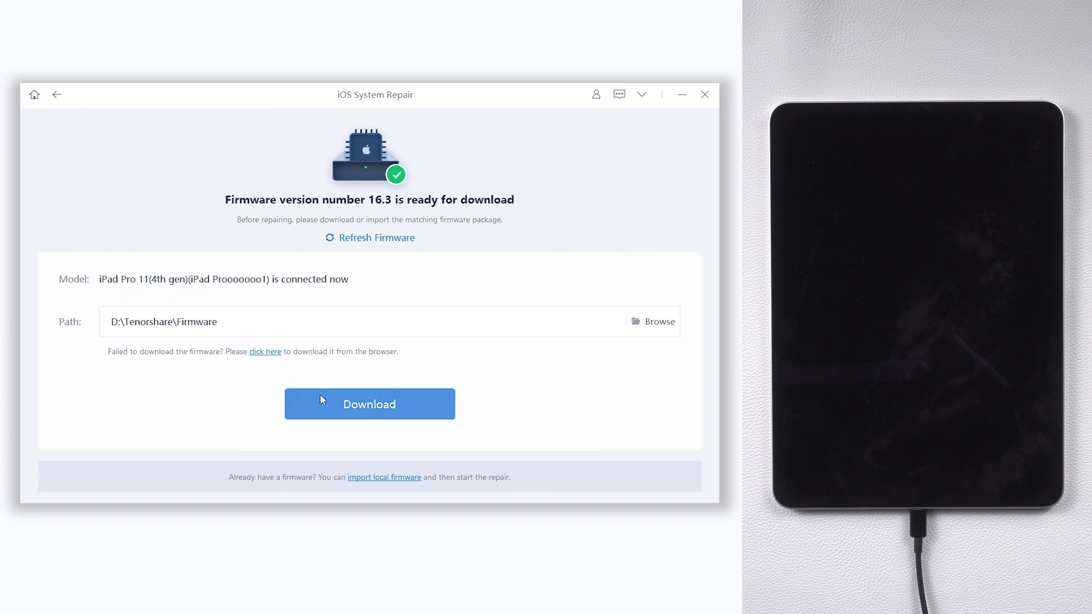
{"action": "left_click", "coordinate": [322, 401]}
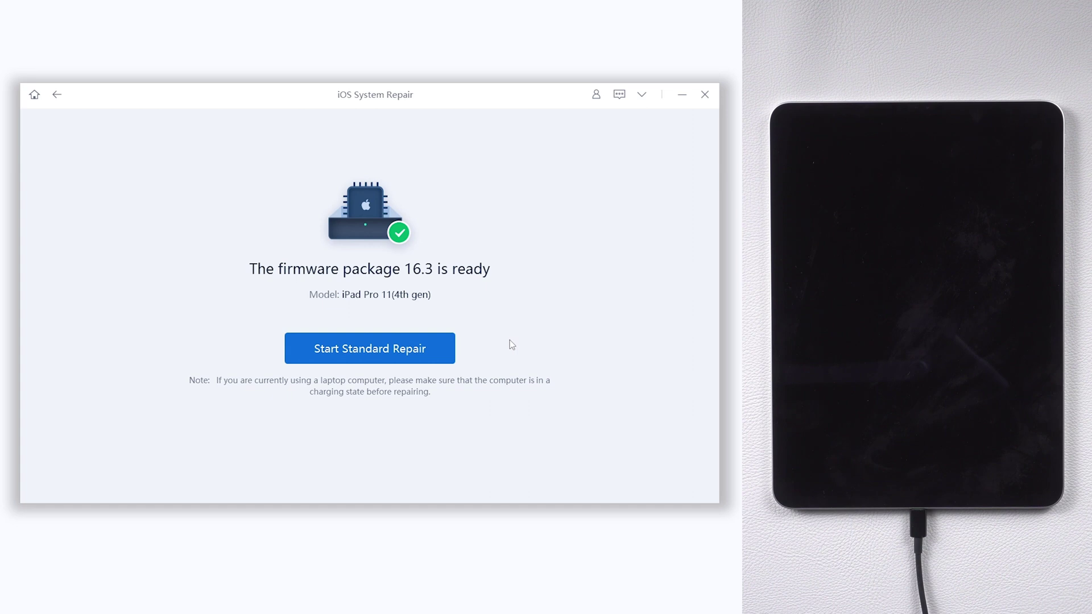
Run Standard Repair on the iPad Pro 11 until it boots to its home screen.
{"action": "left_click", "coordinate": [452, 351]}
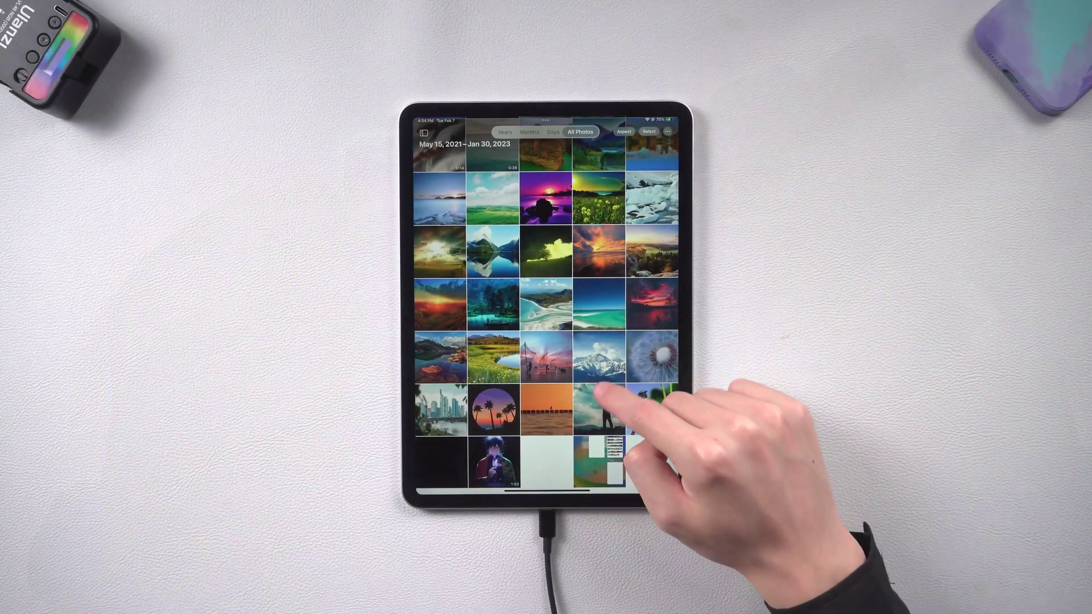
View a library photo full screen and swipe through the photos to the mountain photo.
{"action": "left_click", "coordinate": [597, 394]}
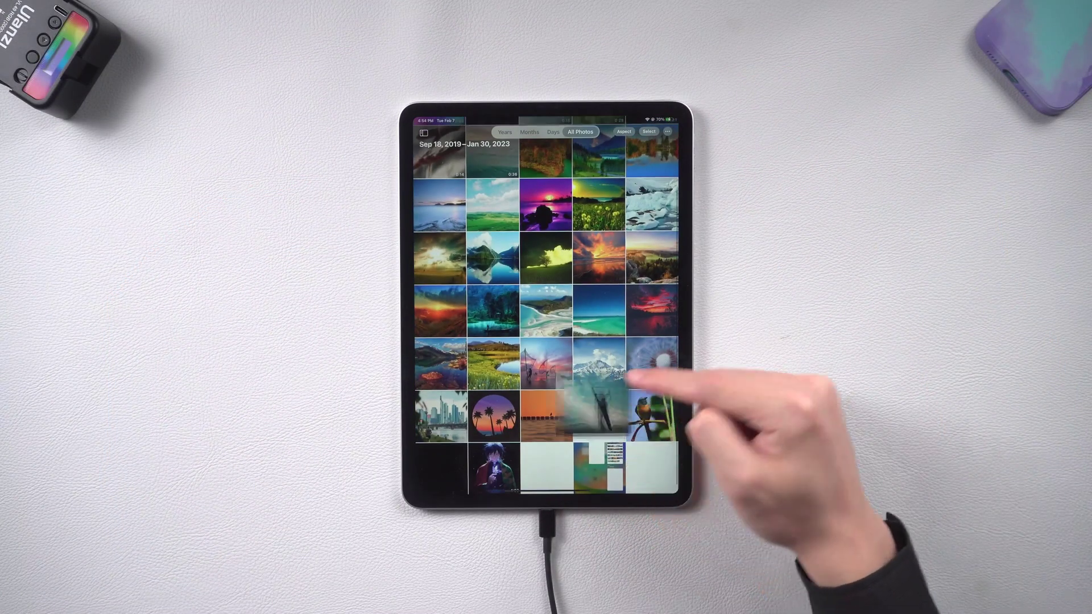
{"action": "left_click", "coordinate": [622, 362]}
{"action": "left_click_drag", "start_coordinate": [643, 366], "coordinate": [706, 361]}
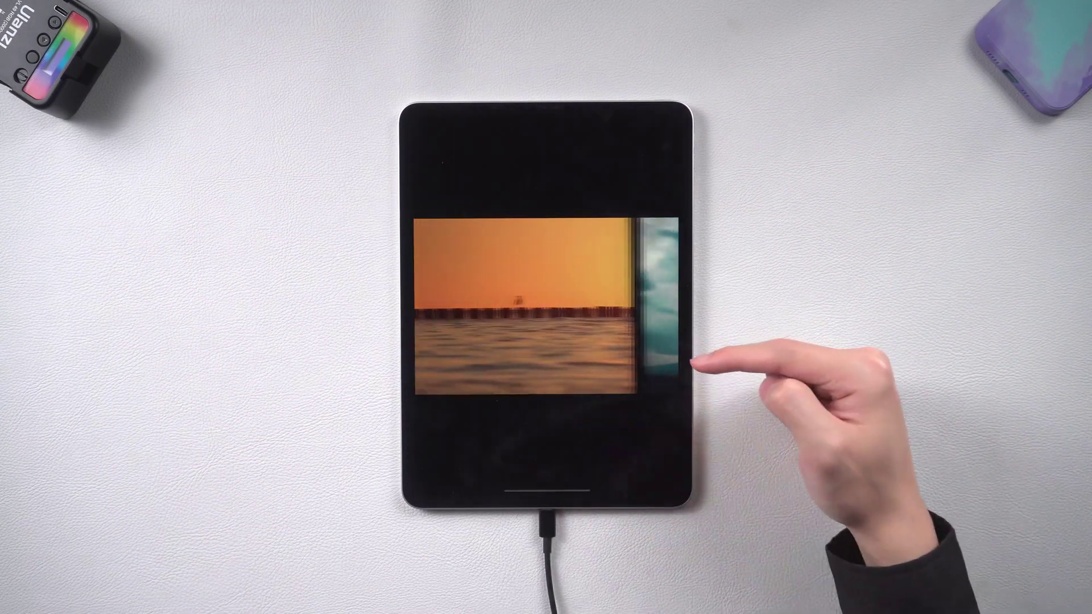
{"action": "mouse_move", "coordinate": [597, 389]}
{"action": "left_mouse_down"}
{"action": "mouse_move", "coordinate": [695, 358]}
{"action": "mouse_move", "coordinate": [670, 351]}
{"action": "mouse_move", "coordinate": [707, 334]}
{"action": "left_mouse_up"}
{"action": "left_click_drag", "start_coordinate": [597, 361], "coordinate": [674, 325]}
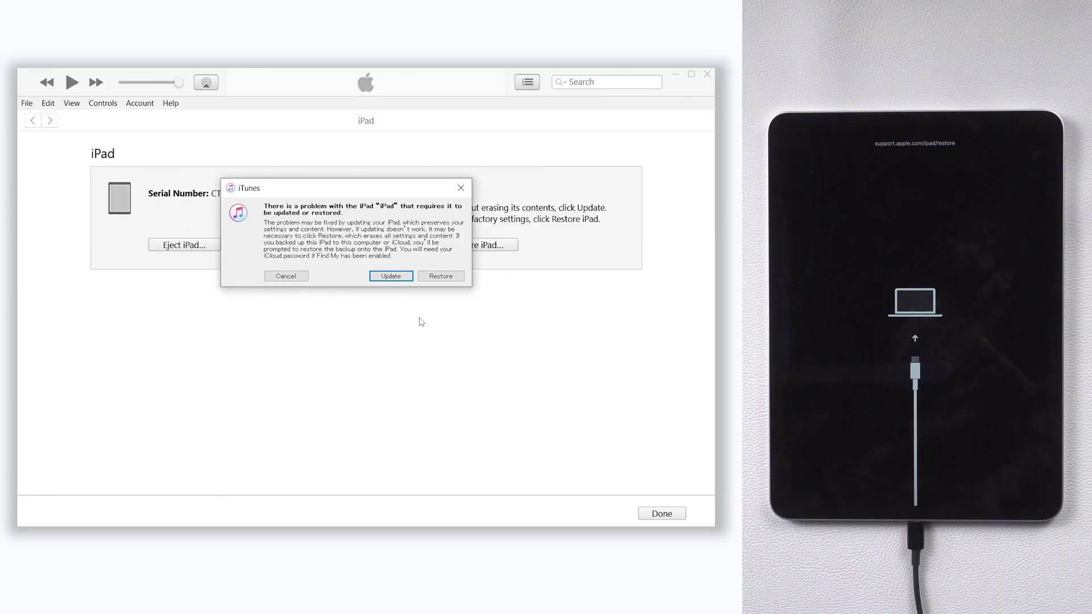
Choose Update in the iTunes recovery dialog to update the iPad without erasing its contents.
{"action": "left_click", "coordinate": [407, 280]}
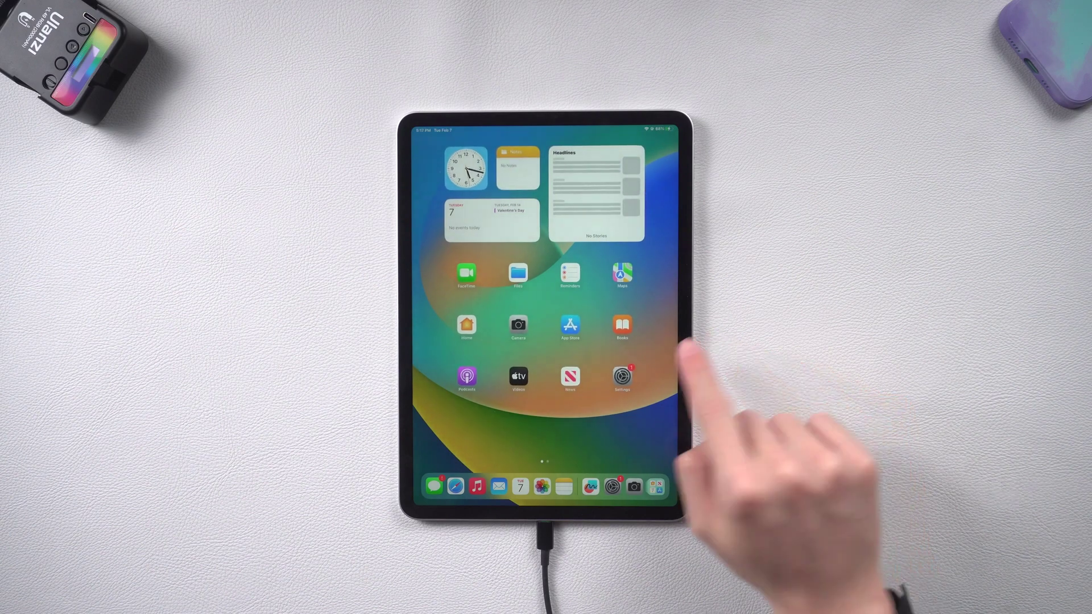
Check the iPad's Settings General page, then return to the home screen.
{"action": "left_click_drag", "start_coordinate": [601, 380], "coordinate": [729, 337]}
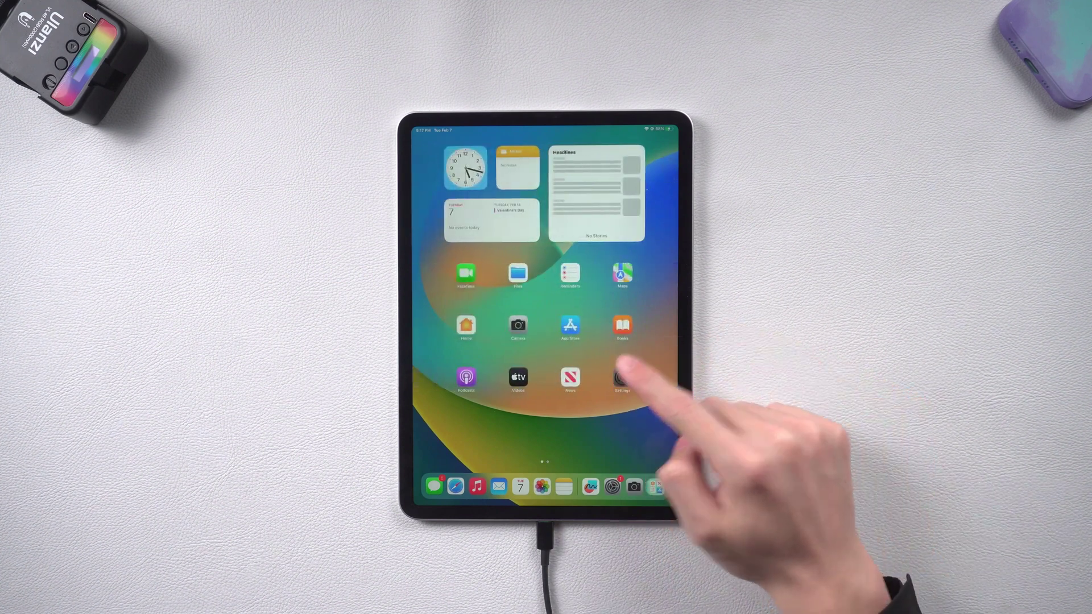
{"action": "left_click", "coordinate": [621, 374]}
{"action": "left_click", "coordinate": [670, 181]}
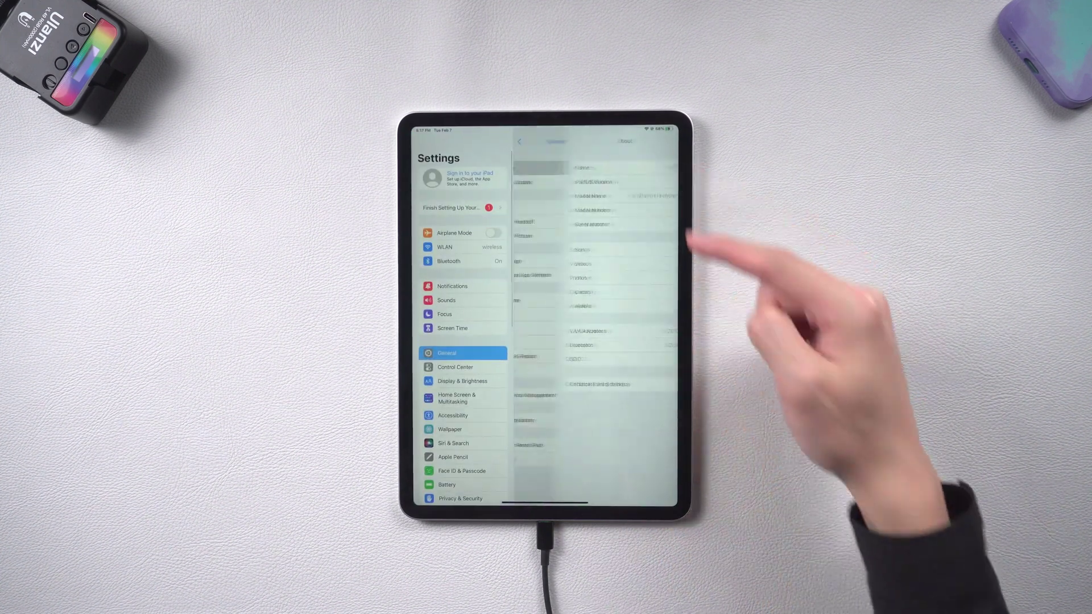
{"action": "left_click_drag", "start_coordinate": [540, 503], "coordinate": [546, 367]}
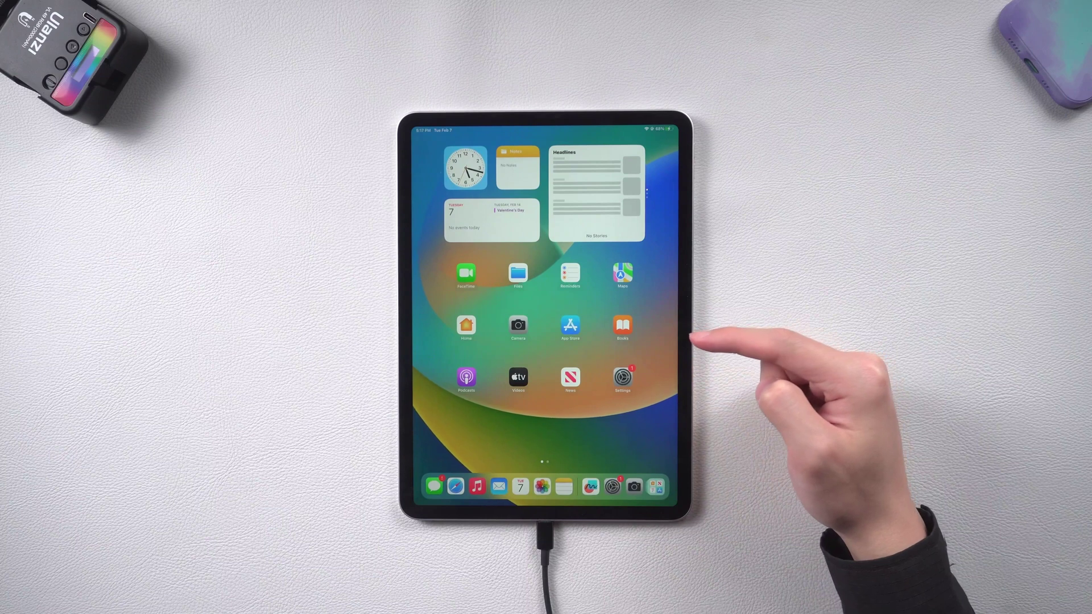
In Photos, swipe full screen from the raised-arms photo past the sunset and palm trees to the city skyline.
{"action": "left_click", "coordinate": [541, 487]}
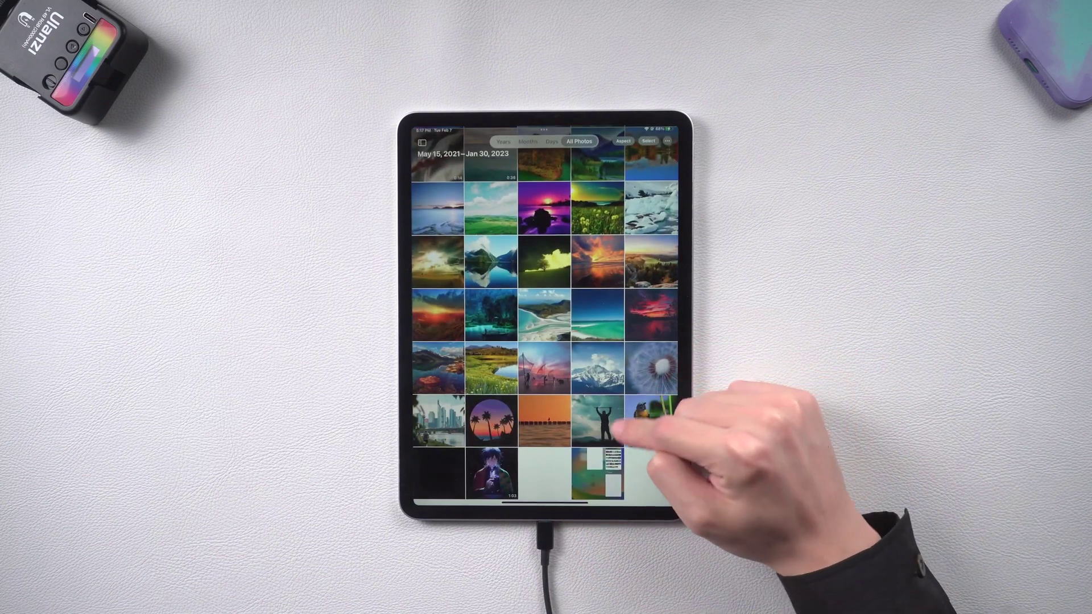
{"action": "scroll", "coordinate": [614, 435], "scroll_direction": "up", "scroll_amount": 2}
{"action": "left_click", "coordinate": [601, 460]}
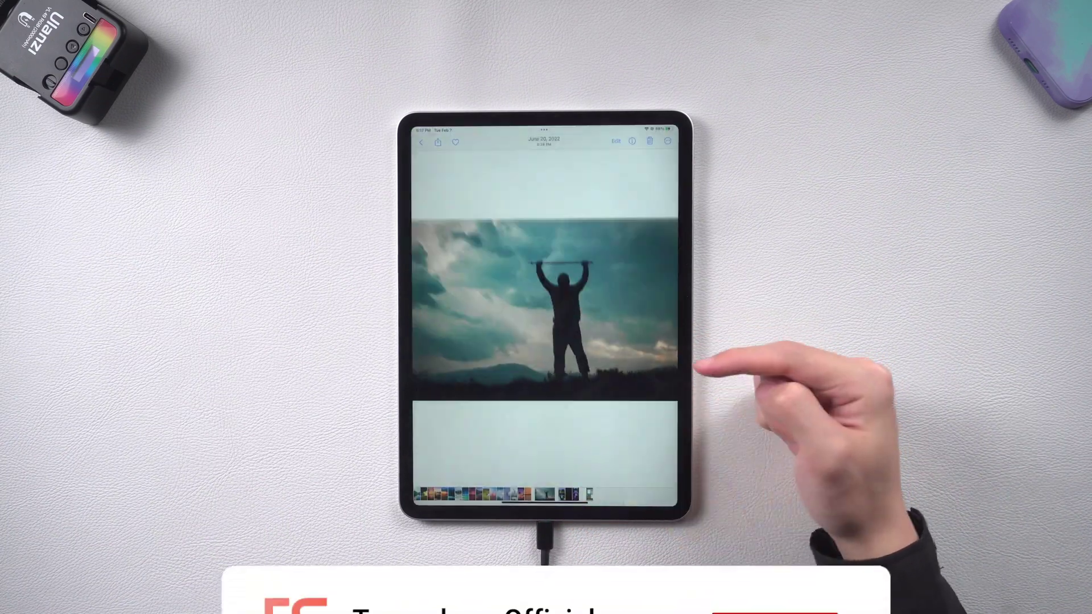
{"action": "left_click_drag", "start_coordinate": [670, 367], "coordinate": [614, 367]}
{"action": "left_click_drag", "start_coordinate": [674, 341], "coordinate": [597, 341]}
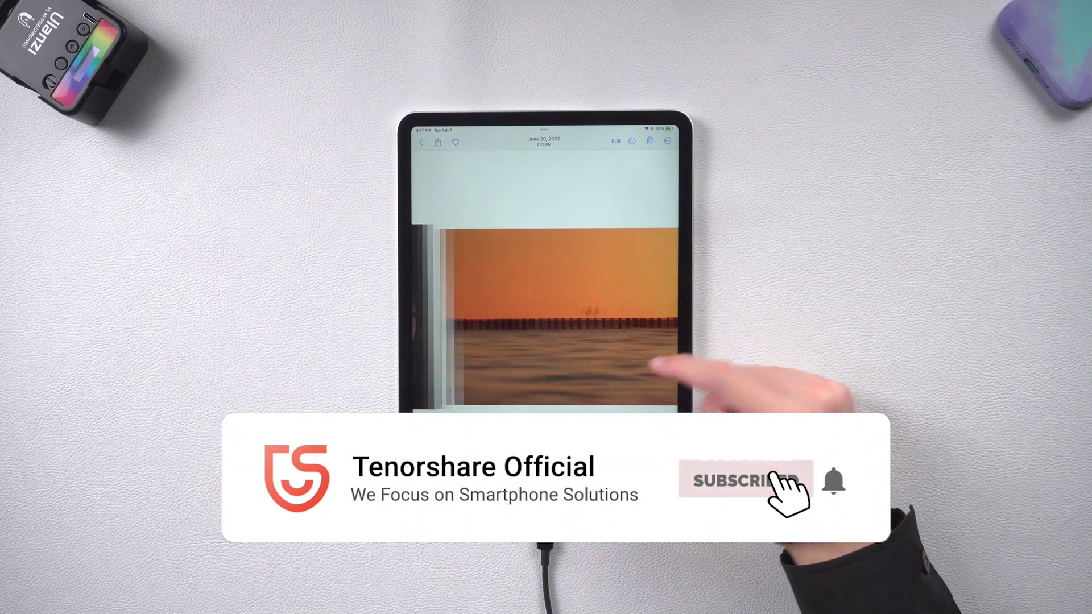
{"action": "left_click_drag", "start_coordinate": [675, 341], "coordinate": [597, 341]}
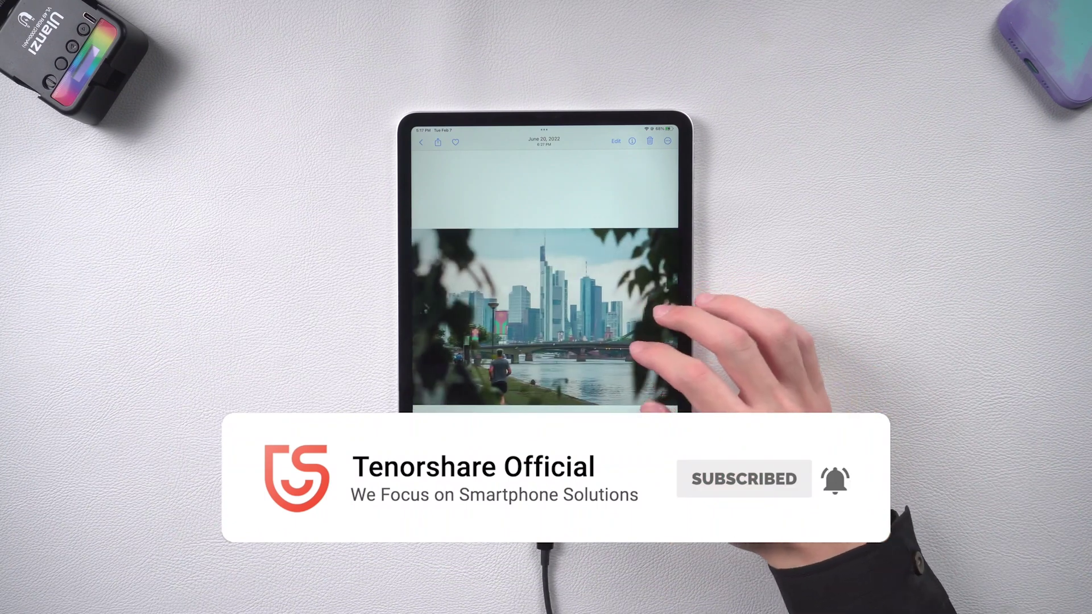